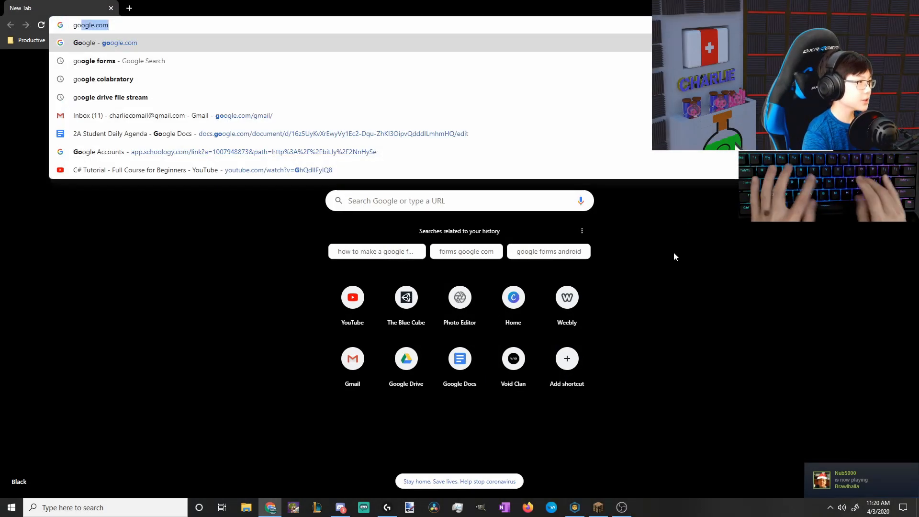
text(ogle)
- Search for 'google colabratory', reach the Colab site and start a new blank notebook
key(BackSpace)
key(BackSpace)
key(BackSpace)
key(BackSpace)
text(ogle )
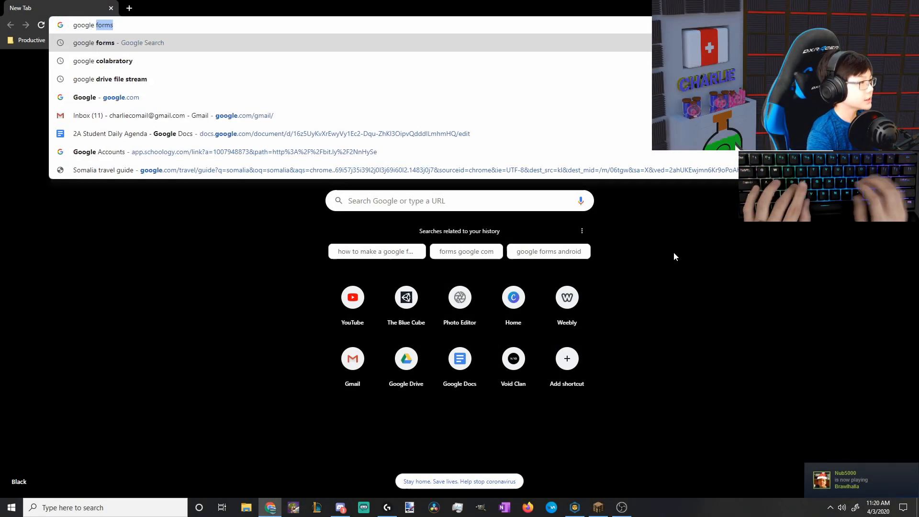
text(colab)
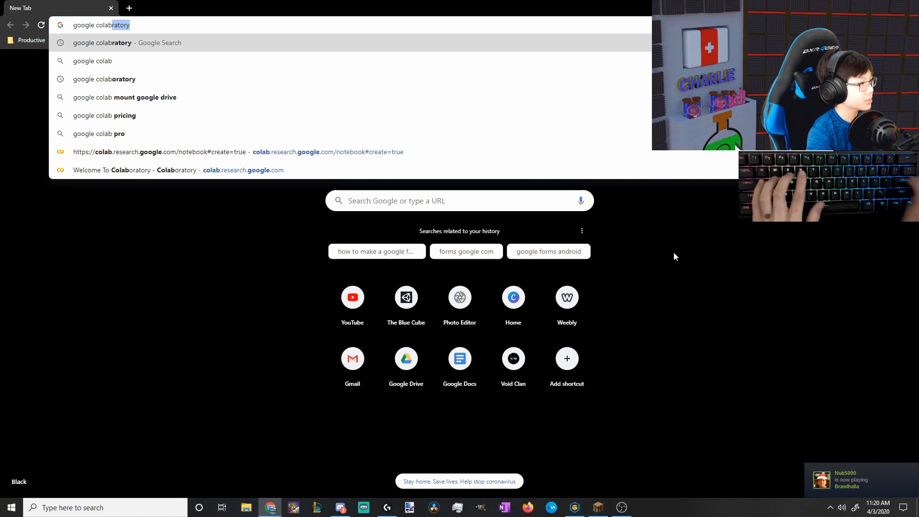
key(Return)
click(115, 186)
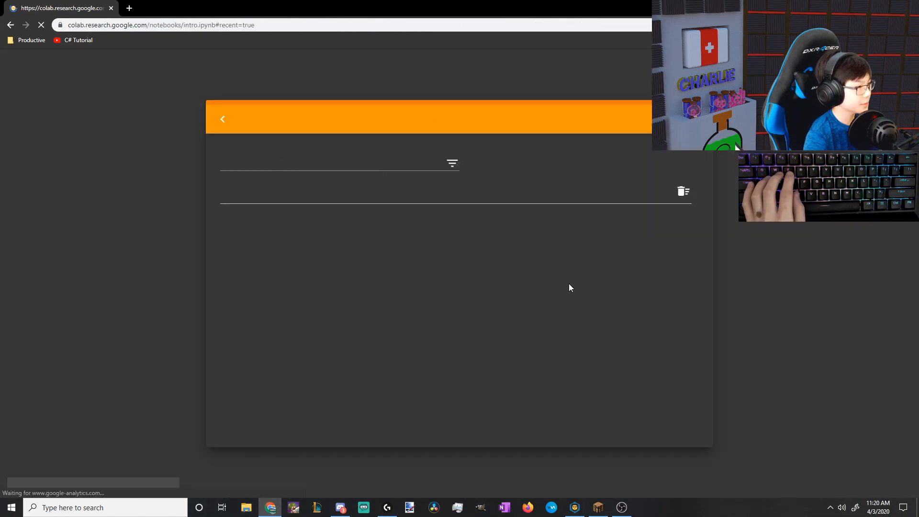
click(833, 387)
text(impor)
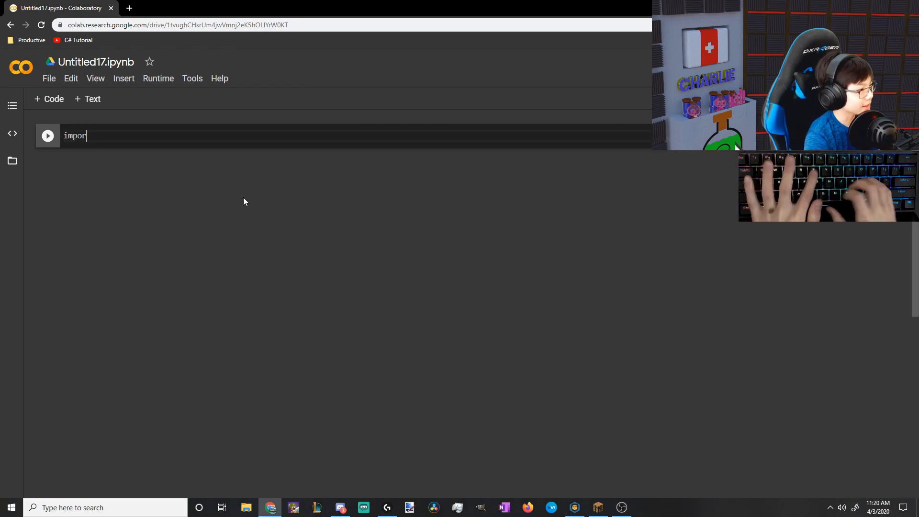
text(t numpy as np)
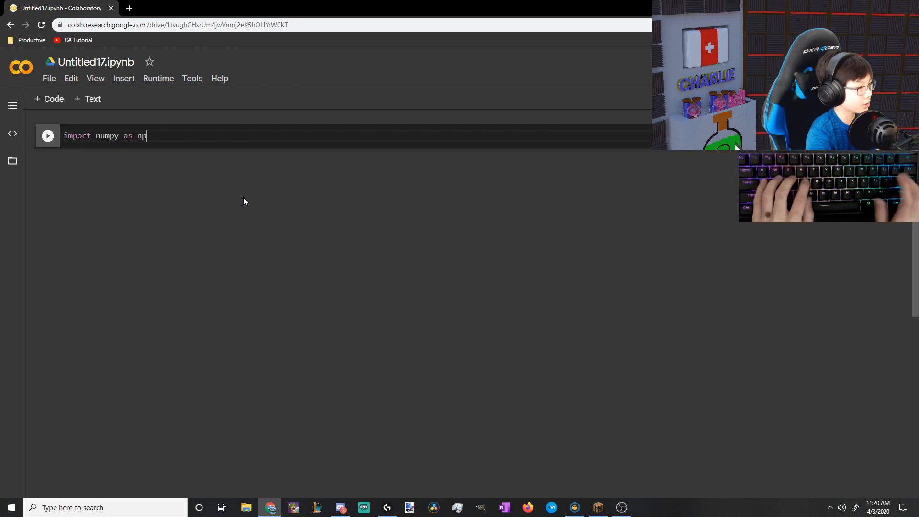
- Run a first cell importing numpy as np and matplotlib.pyplot as plt
key(Return)
text(im)
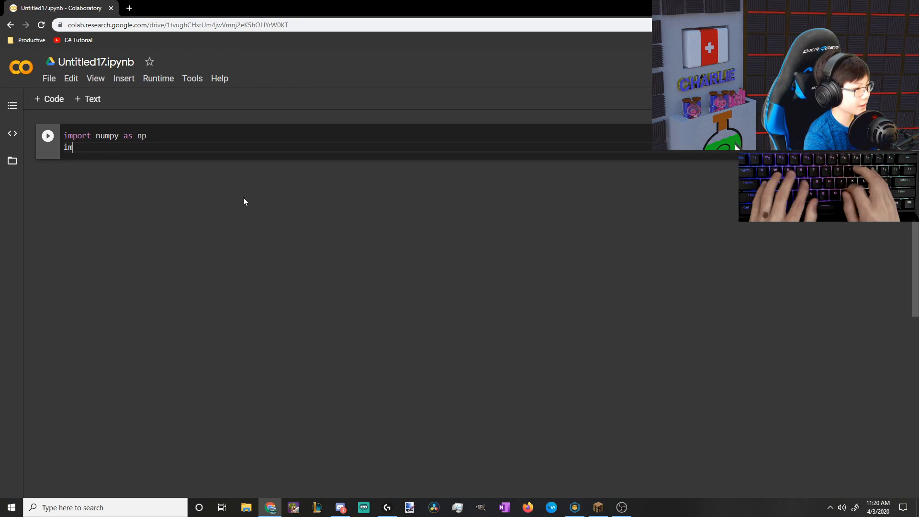
text(port matplot)
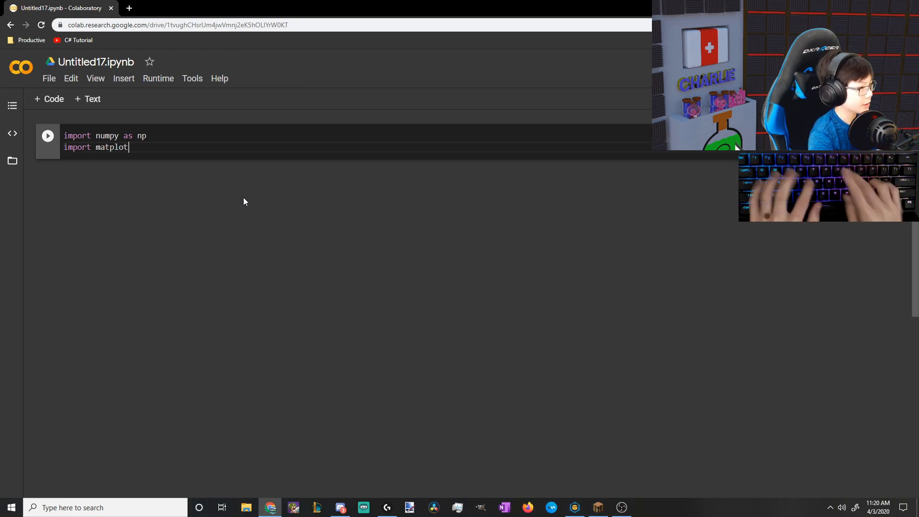
text(lib.pyplot as plt)
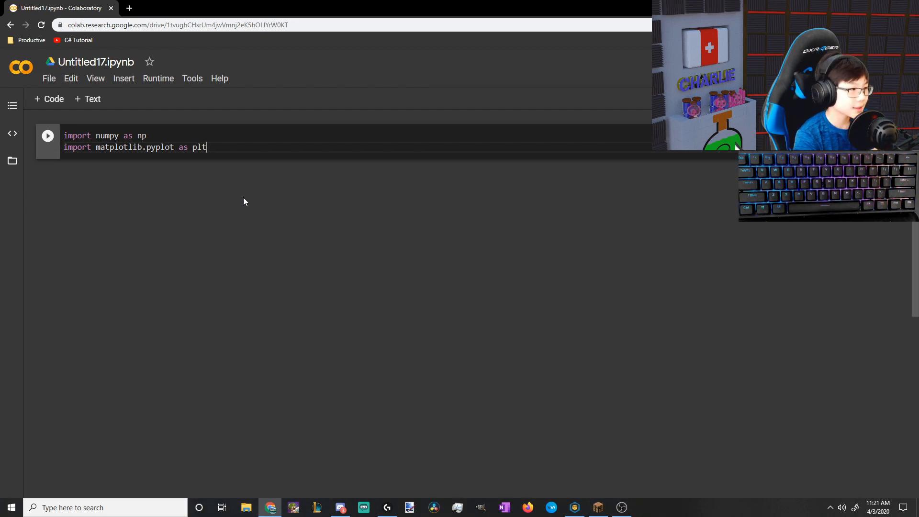
key(shift+Return)
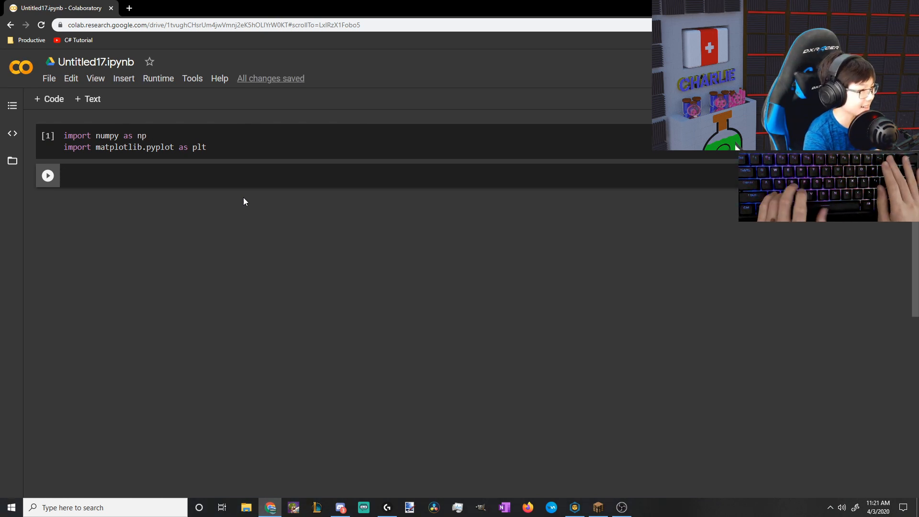
text(x = np)
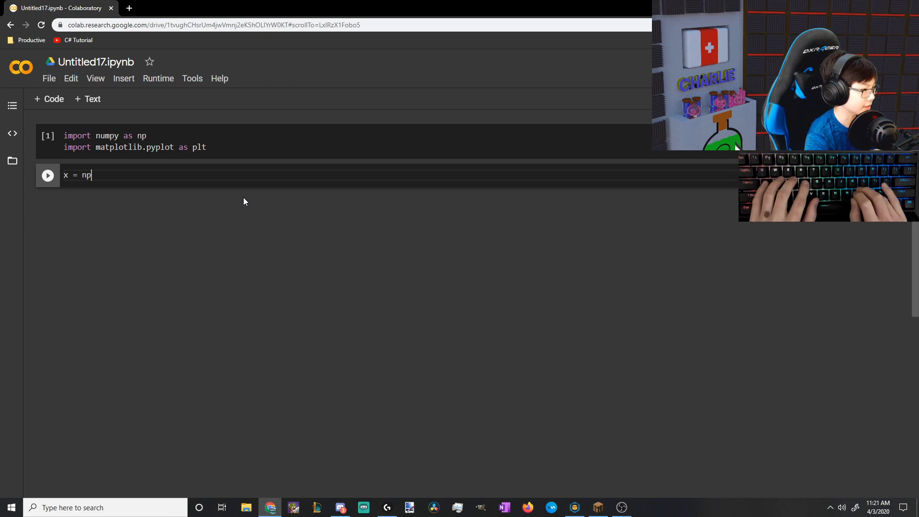
text(.linspace)
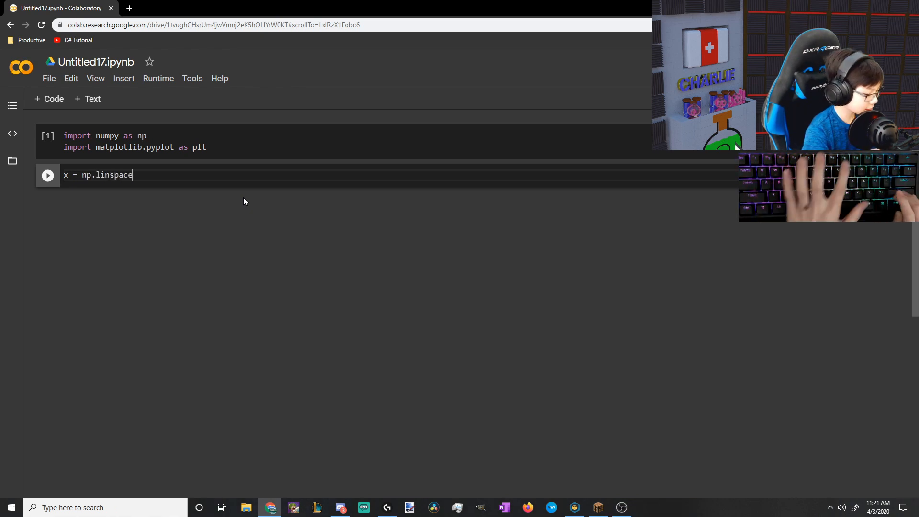
text((-10)
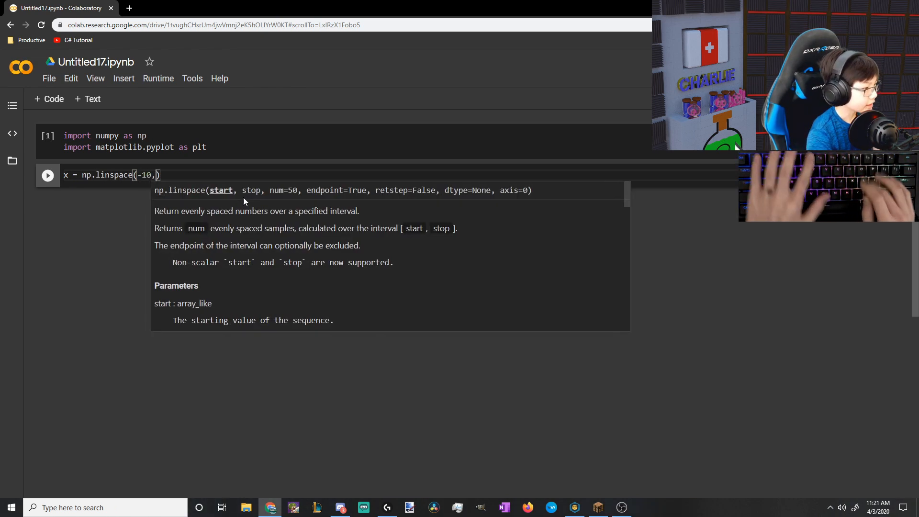
text(,10,)
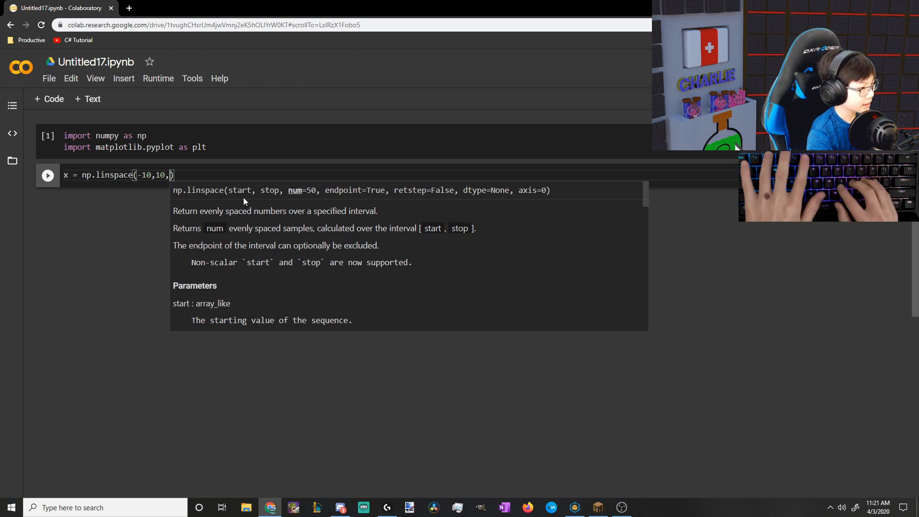
text(25)
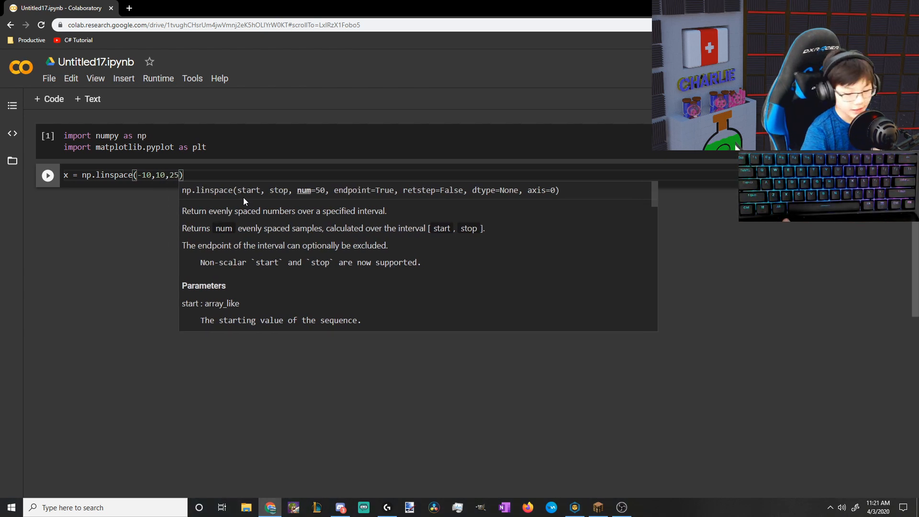
text())
- Define x = np.linspace(-10,10,25) and run the cell to print the array
key(Return)
text(x)
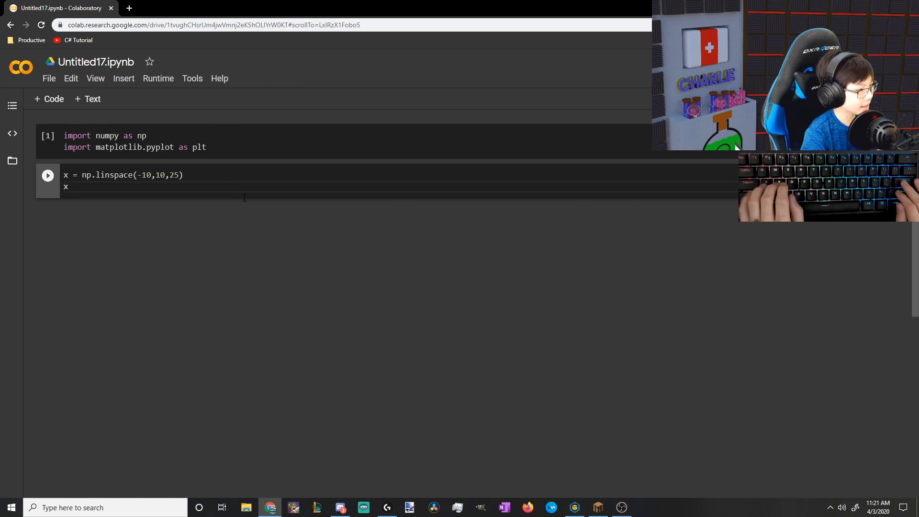
key(shift+Return)
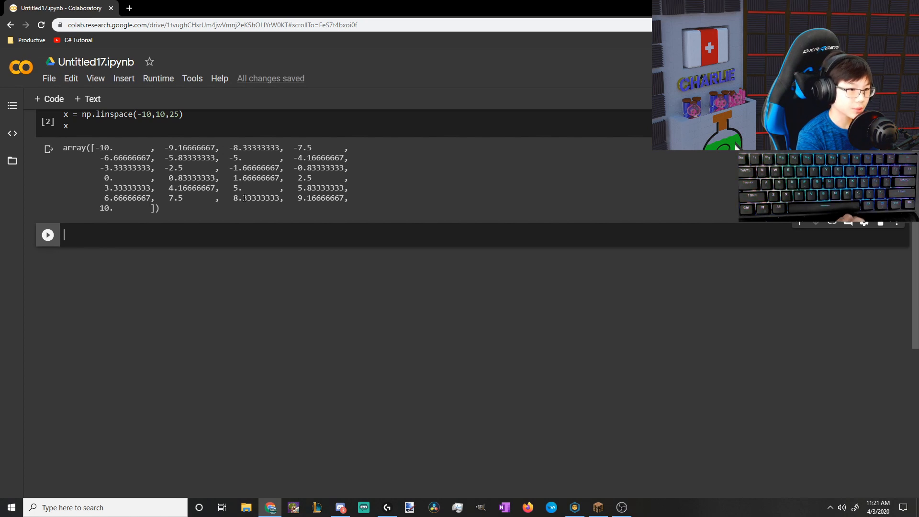
text(y = 3*)
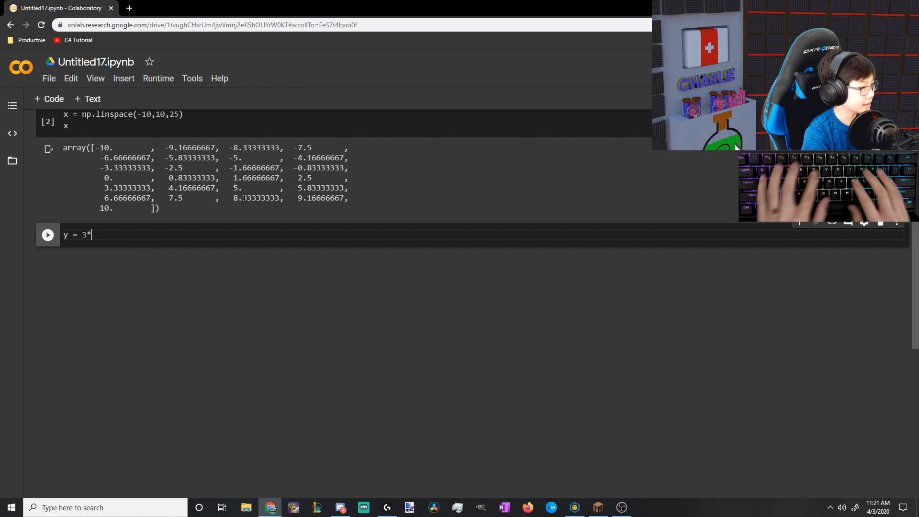
text(x)
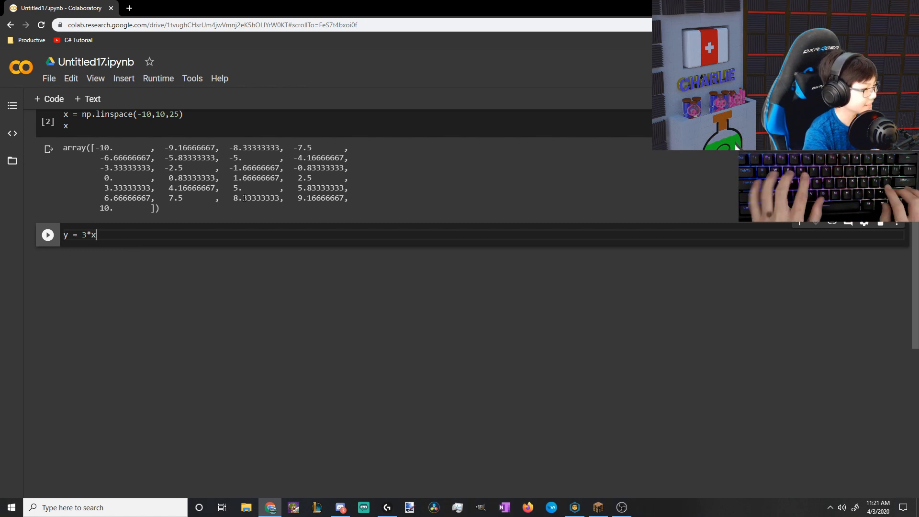
text(+)
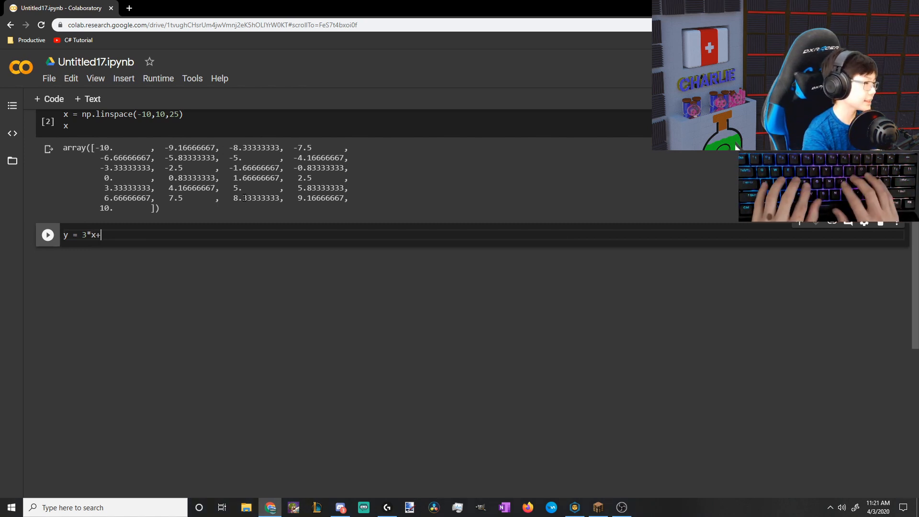
text(1)
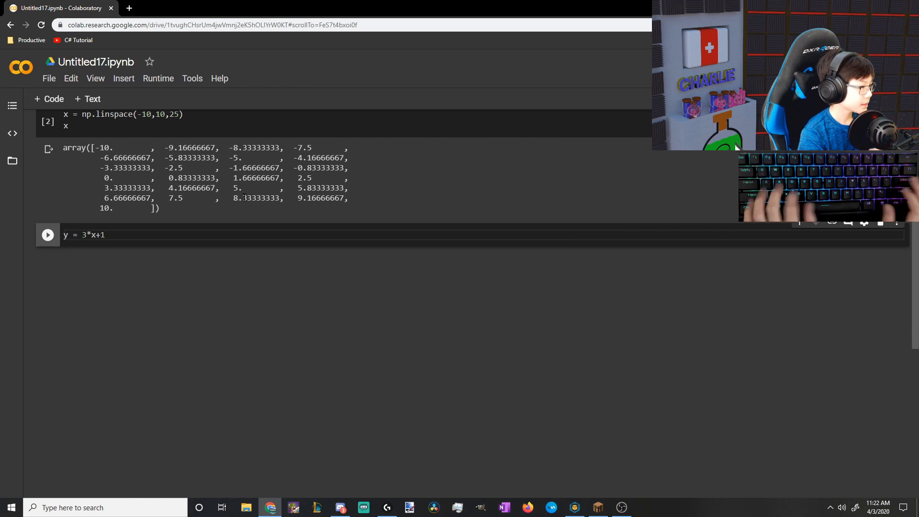
- Define y = 3*x+1 and run the cell to print values from -29 to 31
key(Return)
text(y)
key(shift+Return)
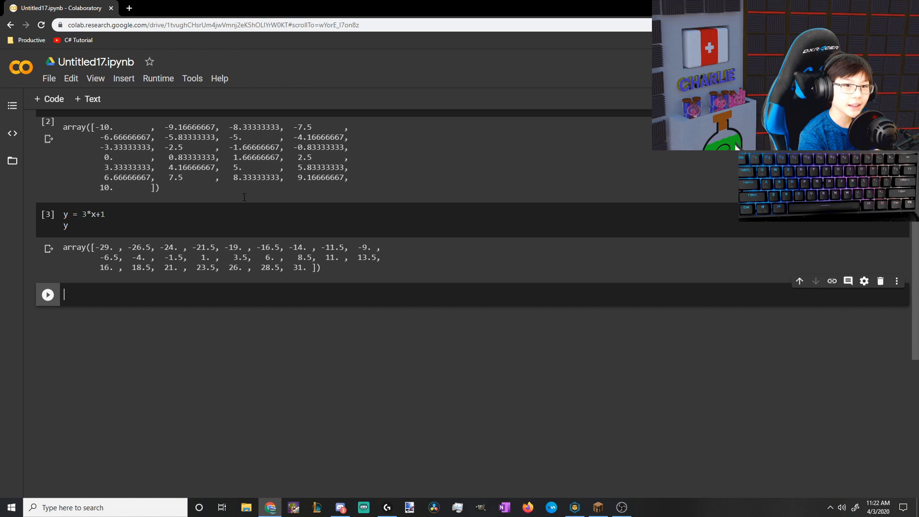
scroll(301, 237, up, 2)
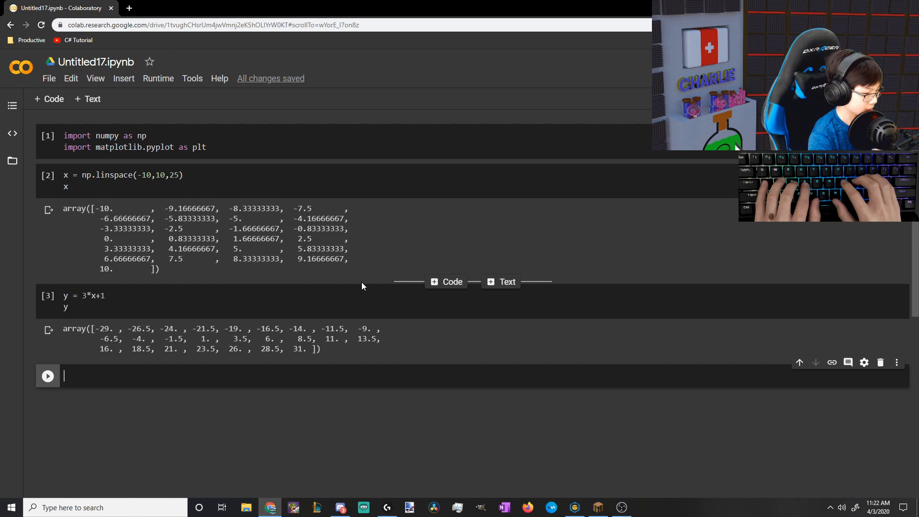
text(plt.subplots)
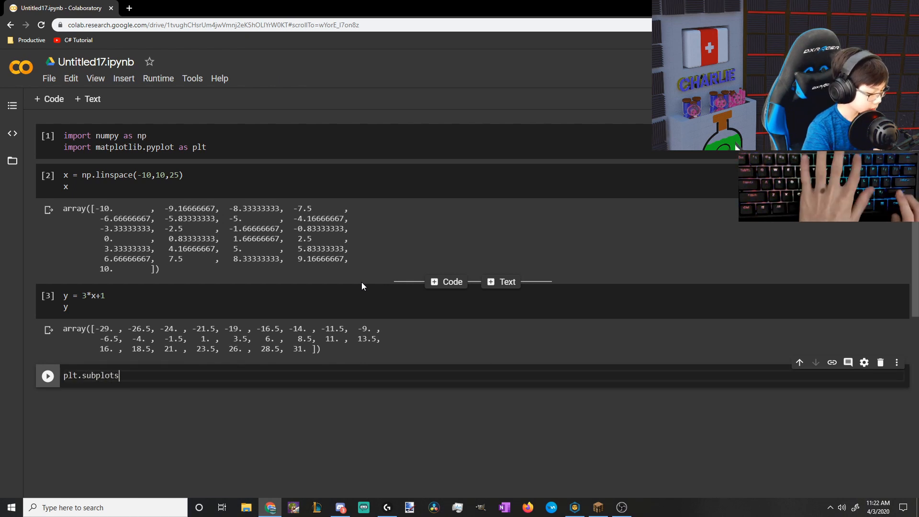
text(()
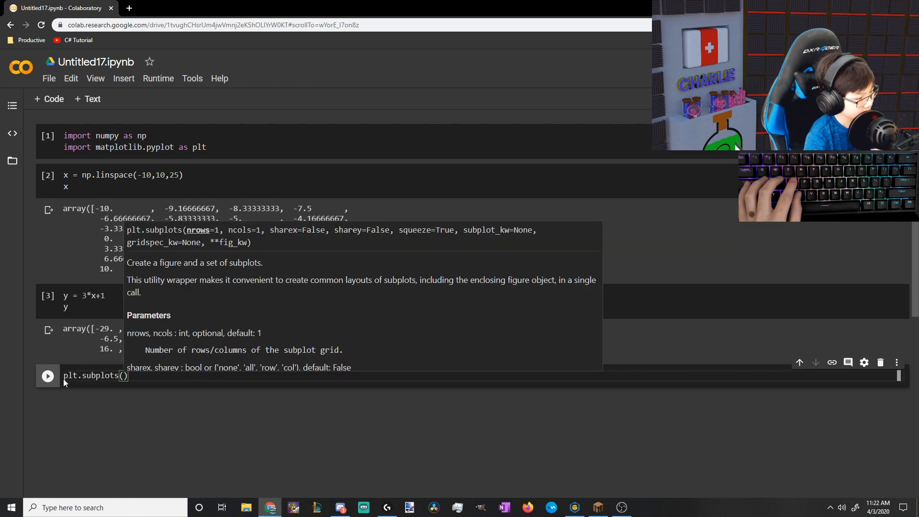
- Create fig, ax with plt.subplots() and plot x against y as 'o' dots
click(64, 377)
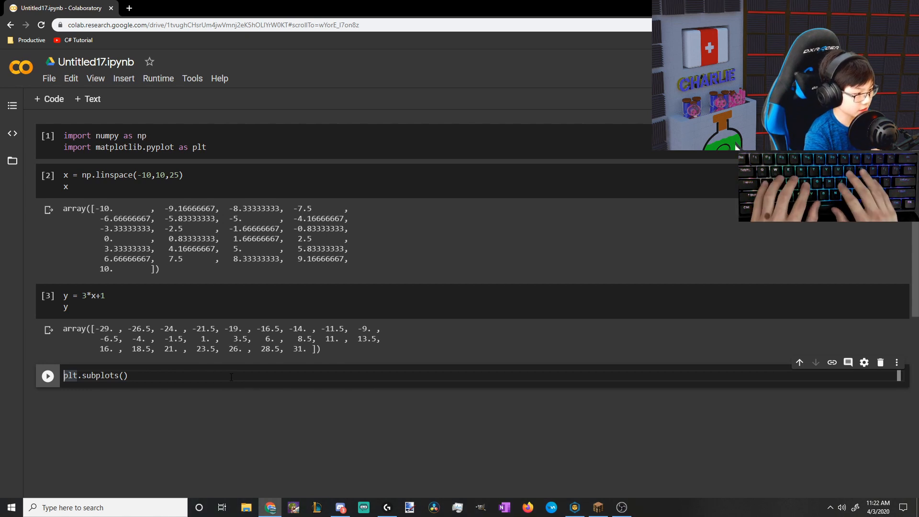
text(fig, )
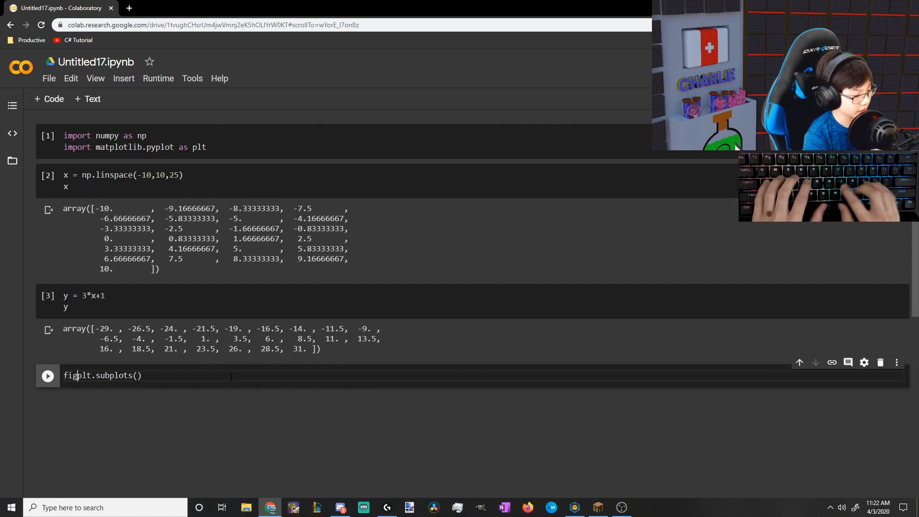
text(ax)
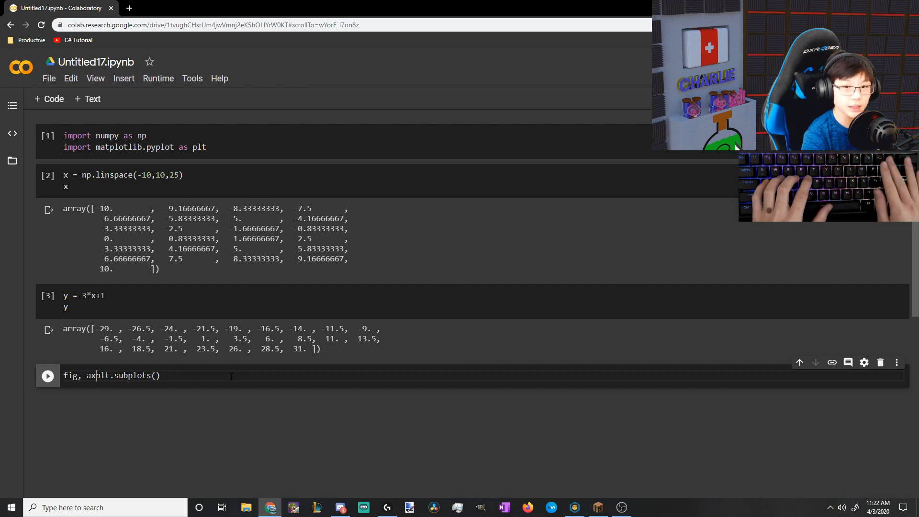
text( =)
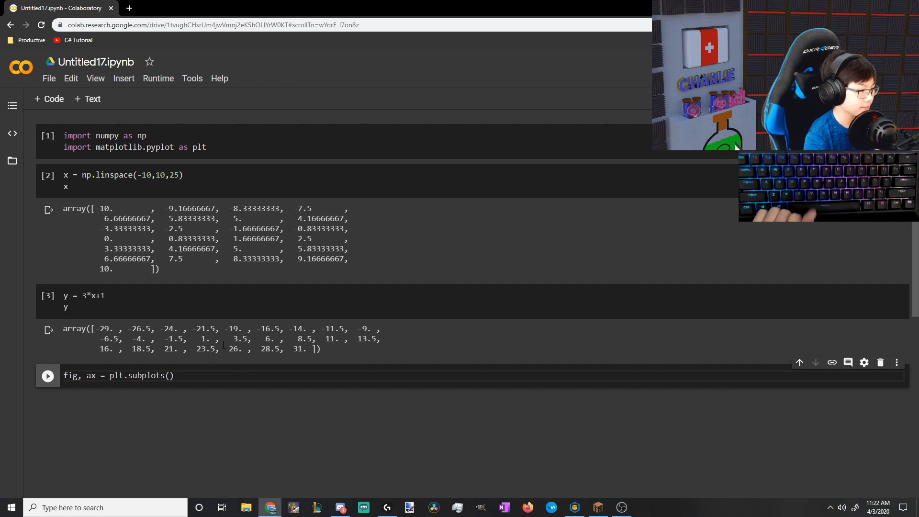
key(Return)
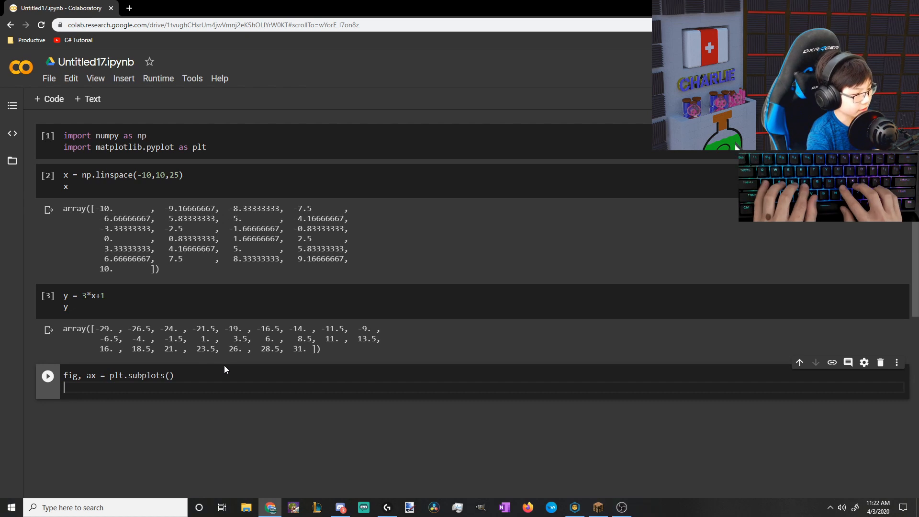
text(ax.plot)
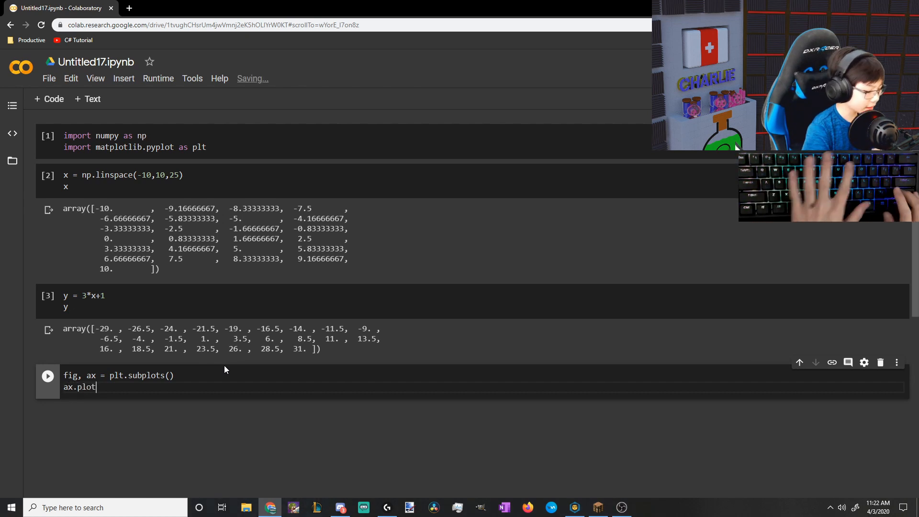
text((x,y,)
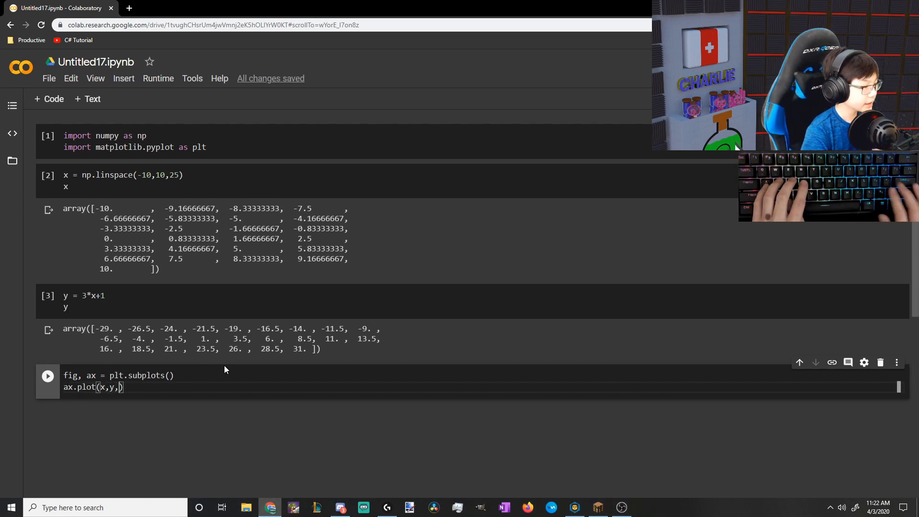
text('o)
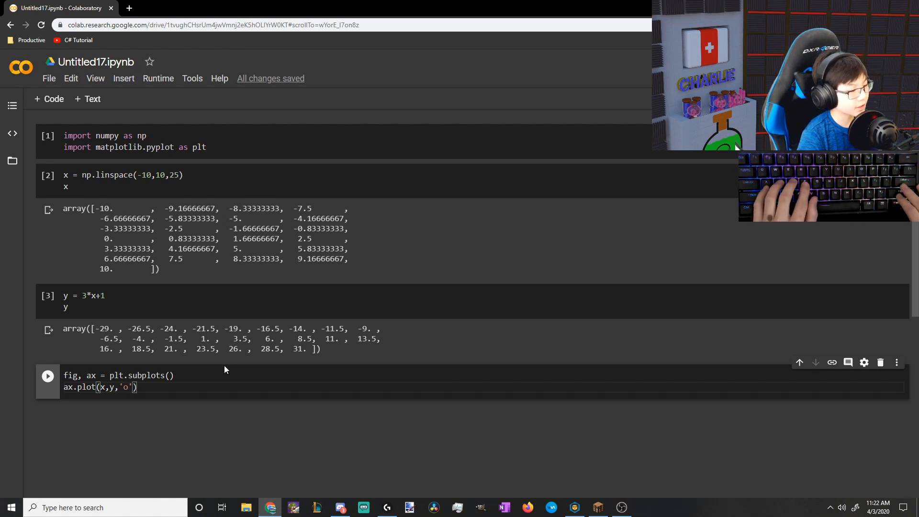
key(shift+Return)
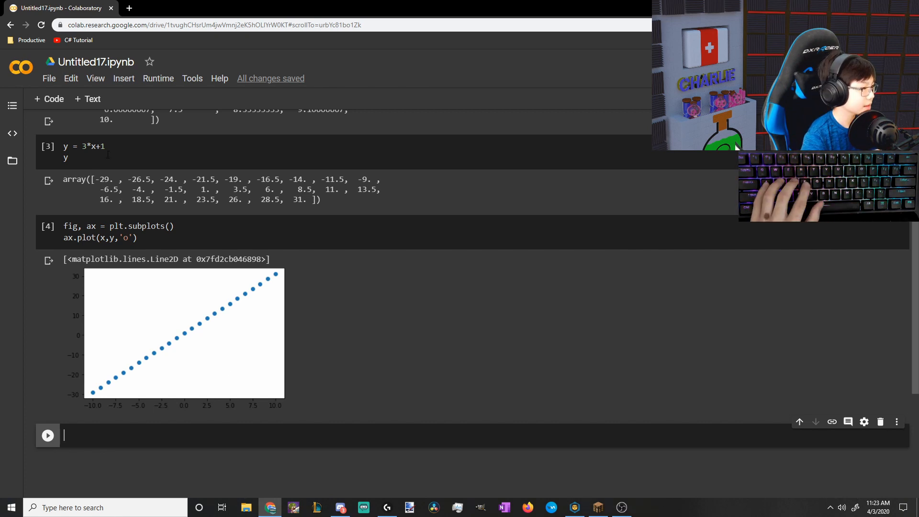
- Add y_data = np.random.normal(y,2) and replot the dots using y_data
click(71, 157)
text(_data =)
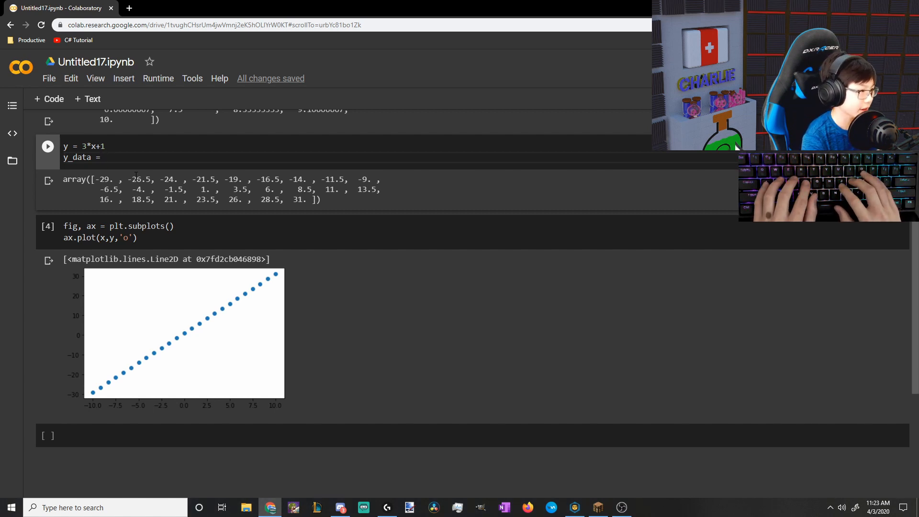
text(np.)
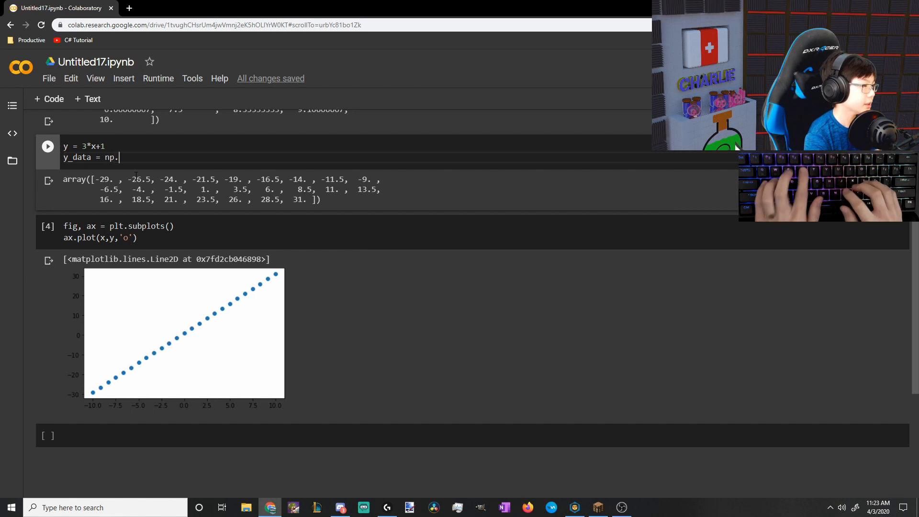
text(random.norma)
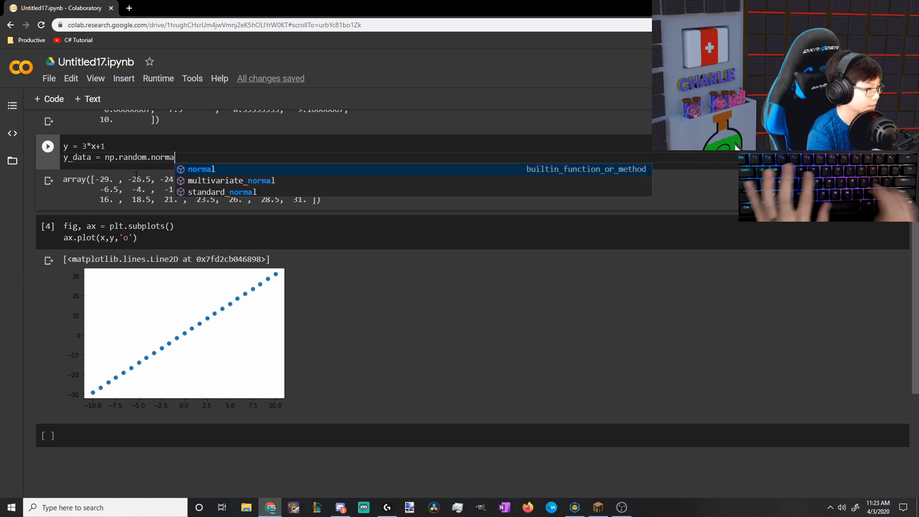
text(l()
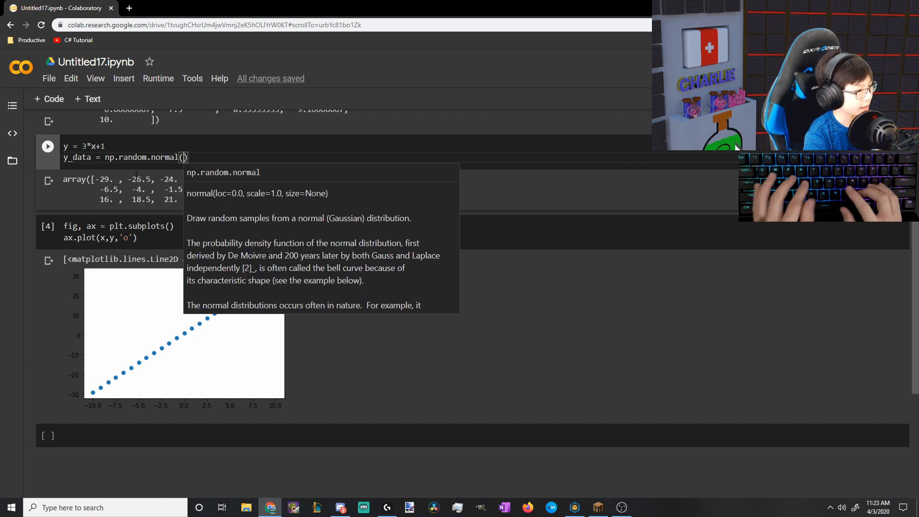
text(y,)
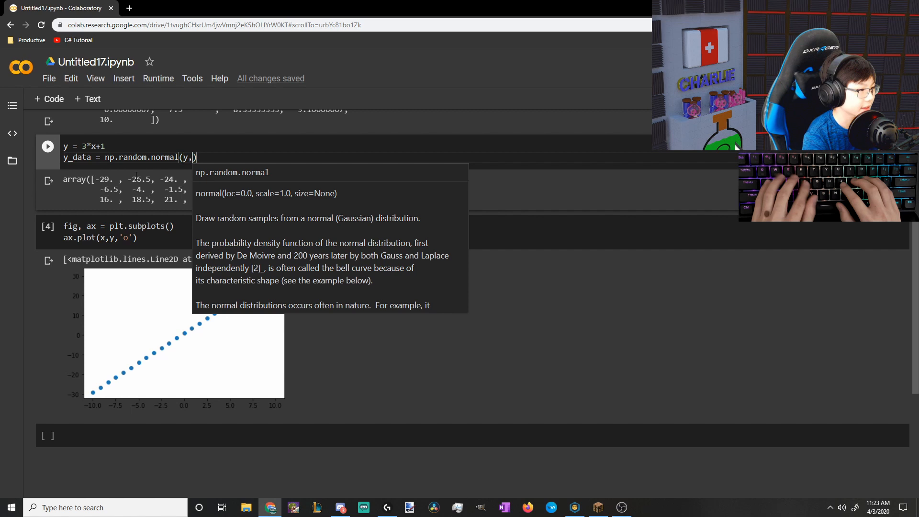
text(2)
key(shift+Return)
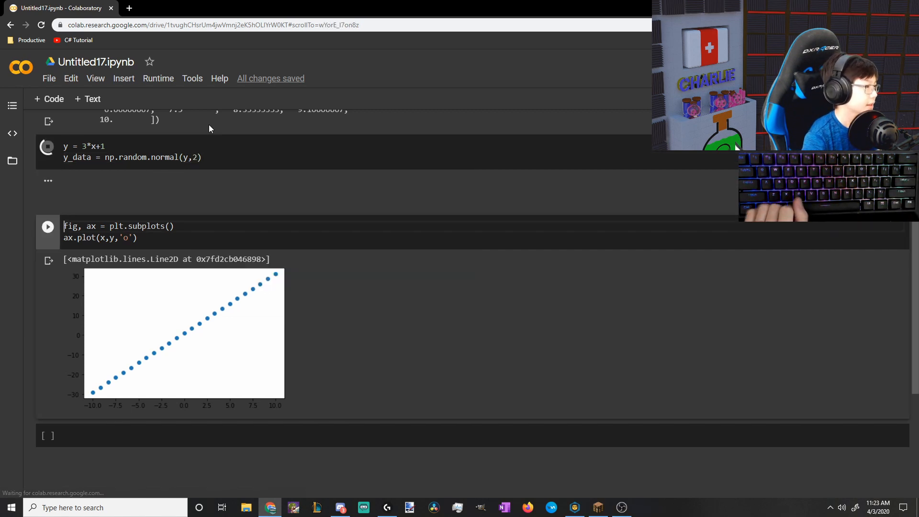
click(119, 237)
text(_data)
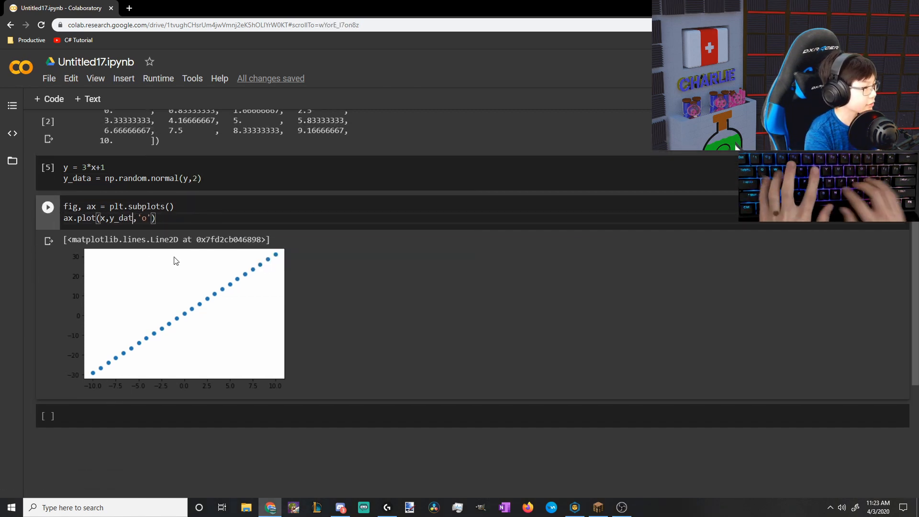
key(shift+Return)
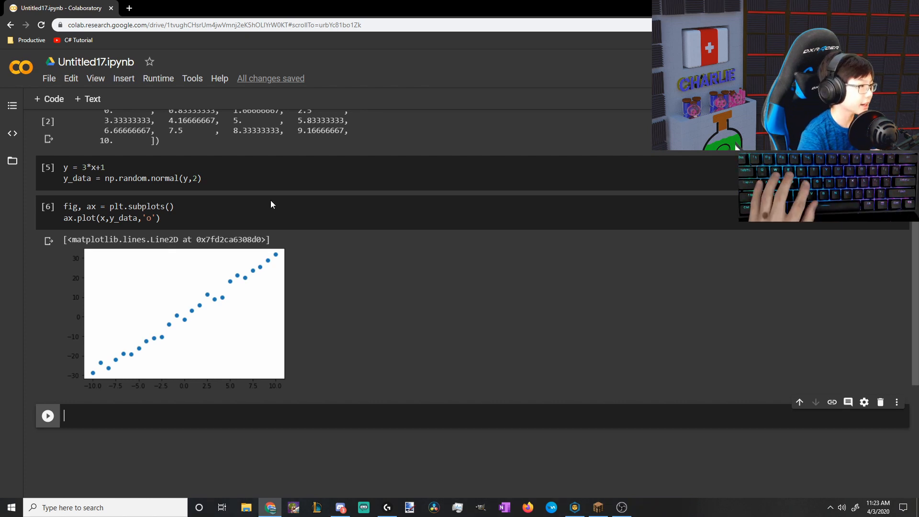
scroll(287, 274, up, 1)
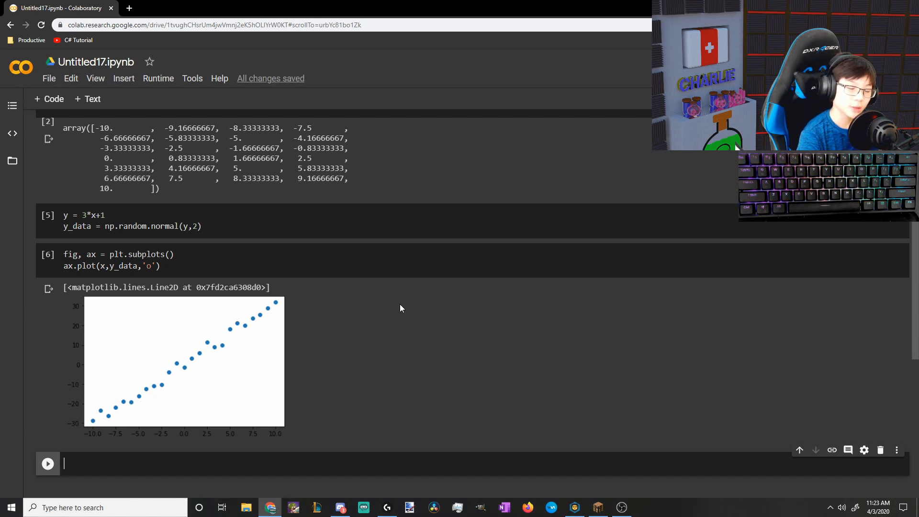
- Add c = np.polyfit(x,y_data,1) and run to show coefficients near 2.96 and 0.80
click(305, 241)
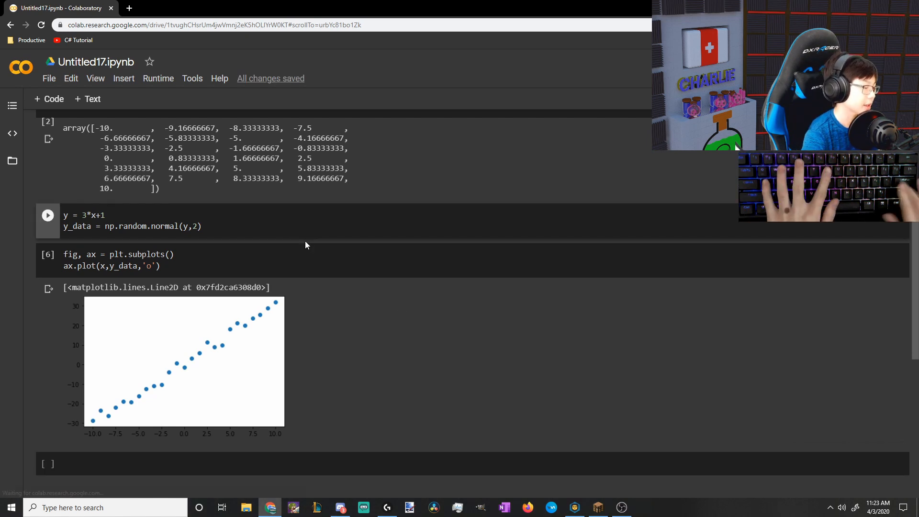
key(Return)
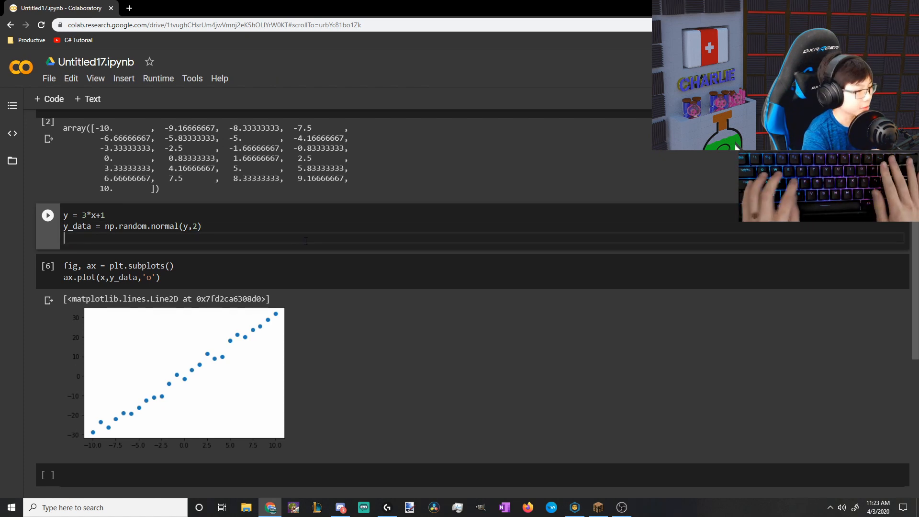
text(c)
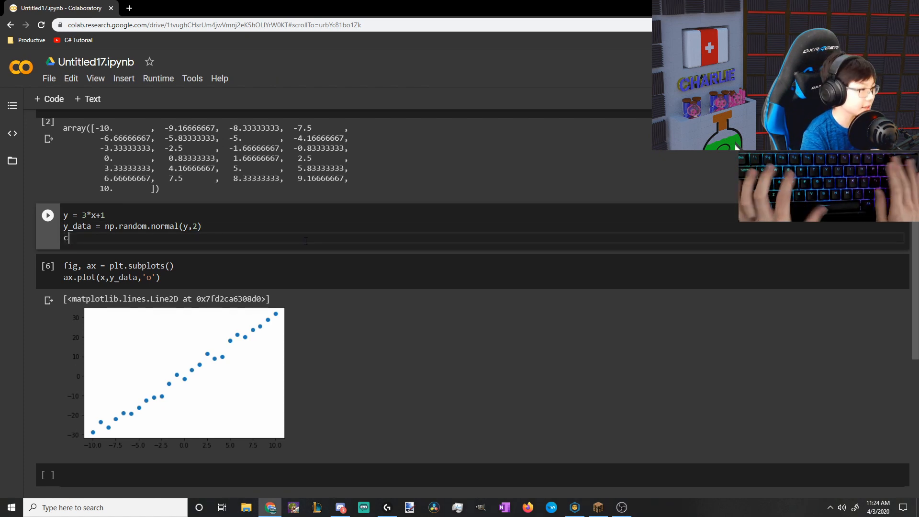
text( = )
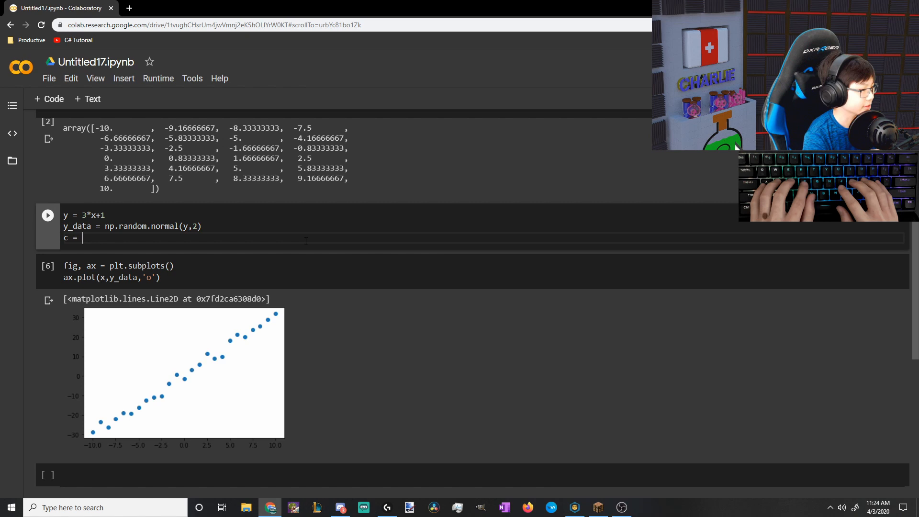
text(np.pool)
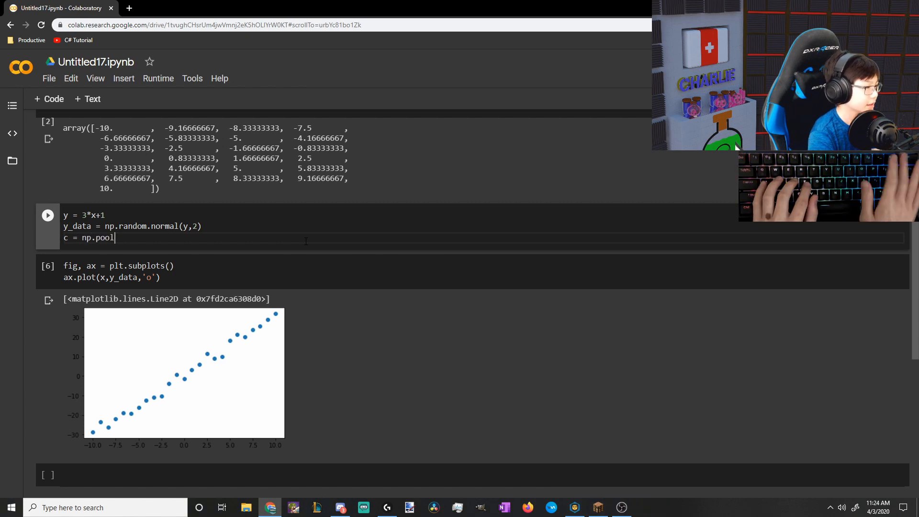
key(BackSpace)
key(BackSpace)
text(lyfit()
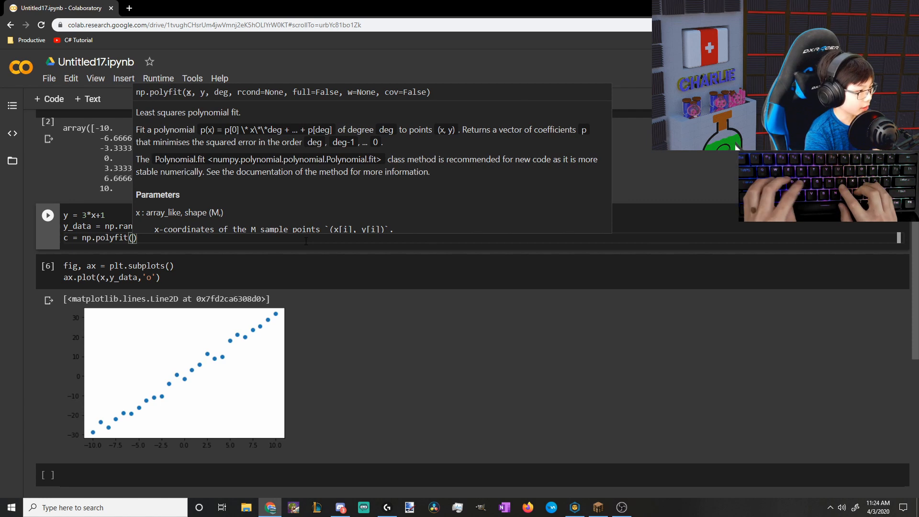
text(x,)
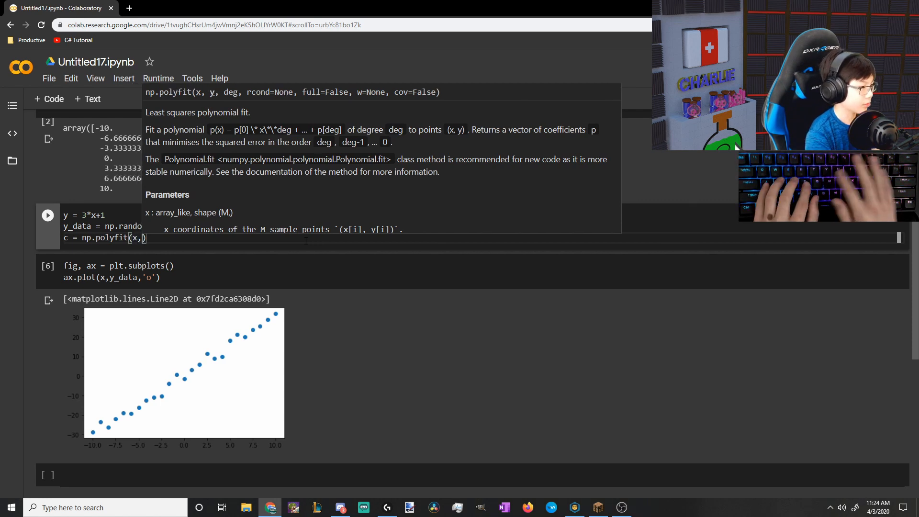
text(y_dat)
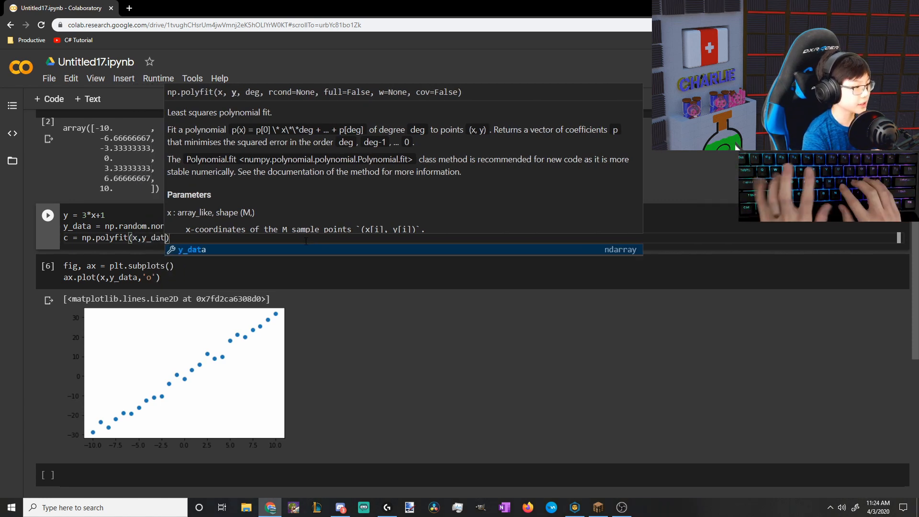
text(a,)
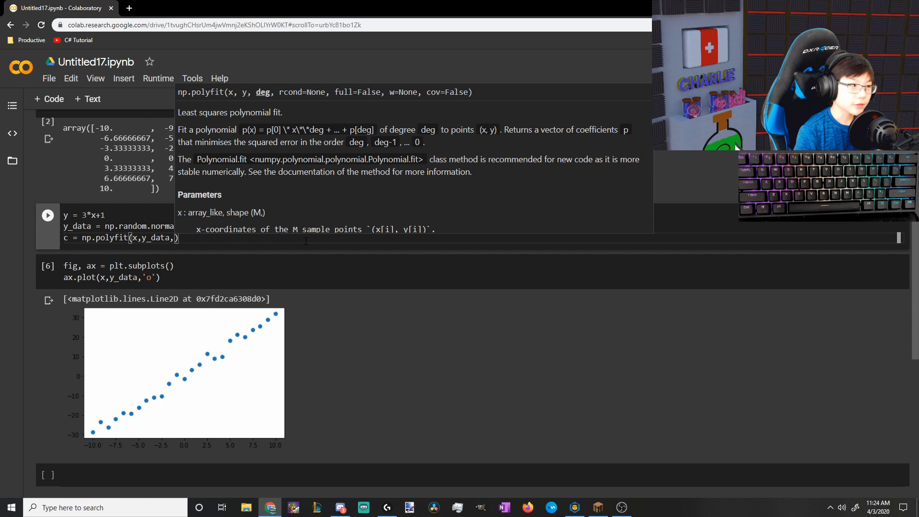
text(1)
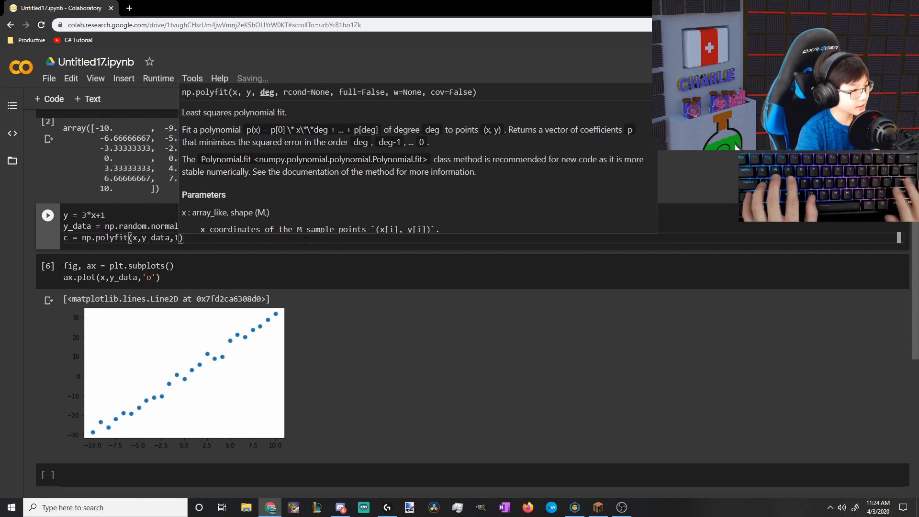
key(Return)
text(c)
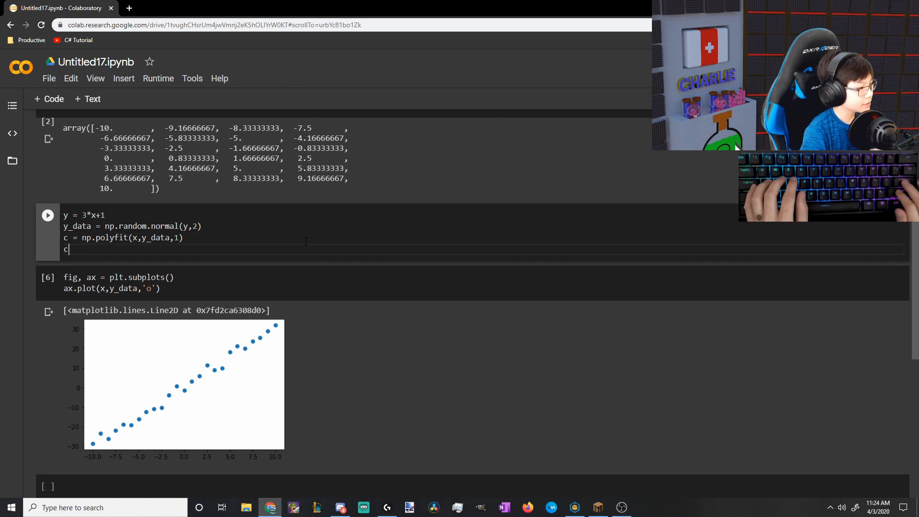
key(shift+Return)
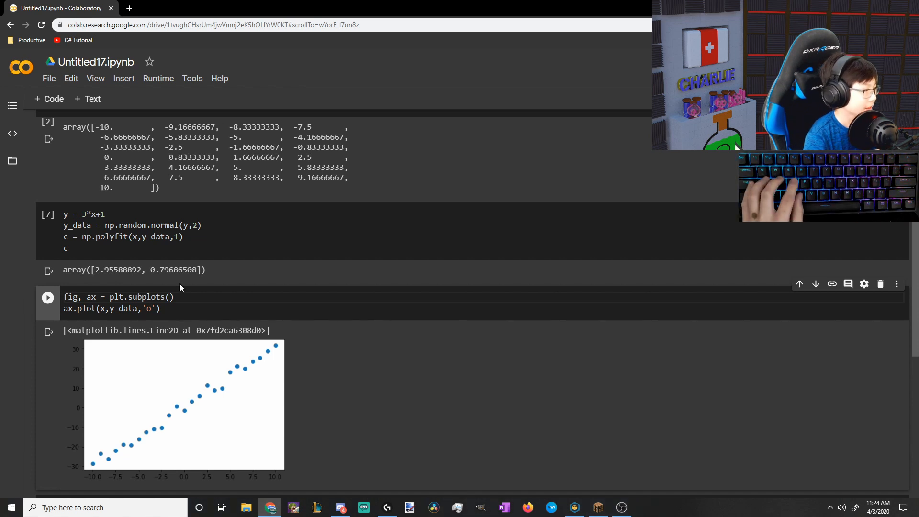
- Replace the c line with y_fit = c[0]*x+c[1] and run the cell
click(243, 273)
key(BackSpace)
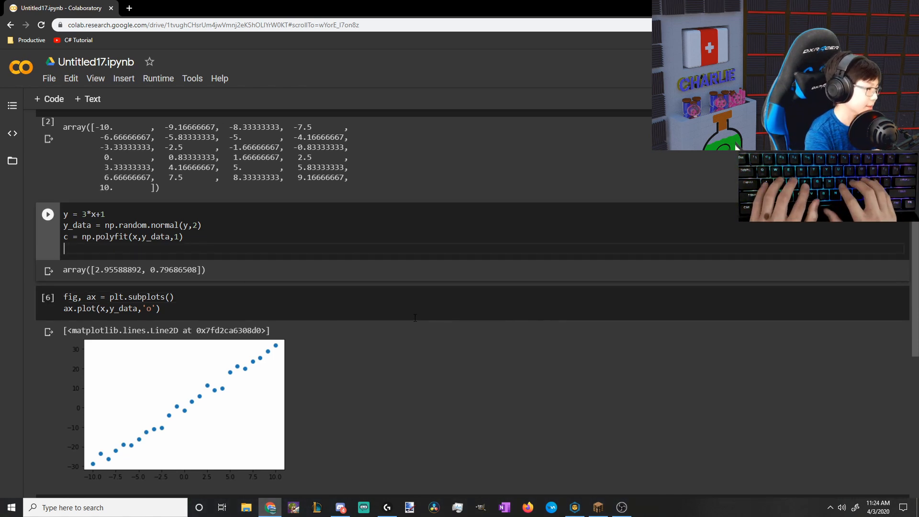
text(y_fit)
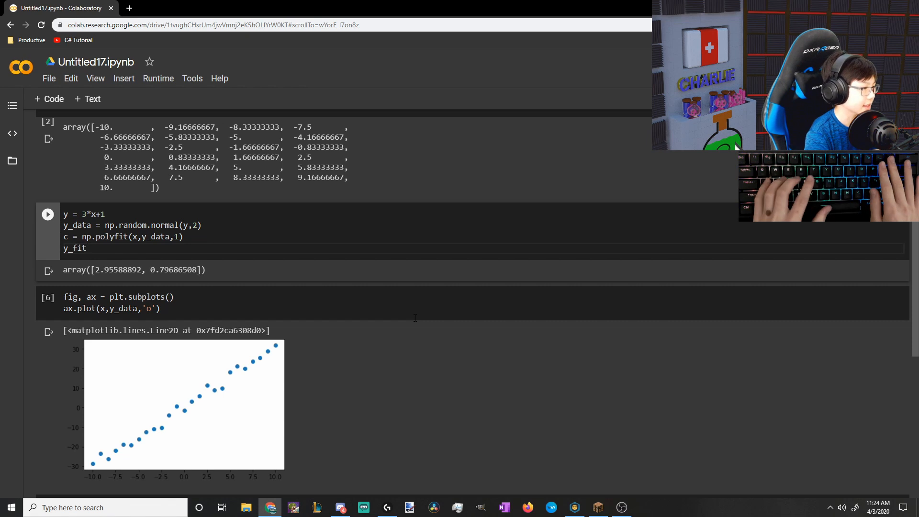
text( = )
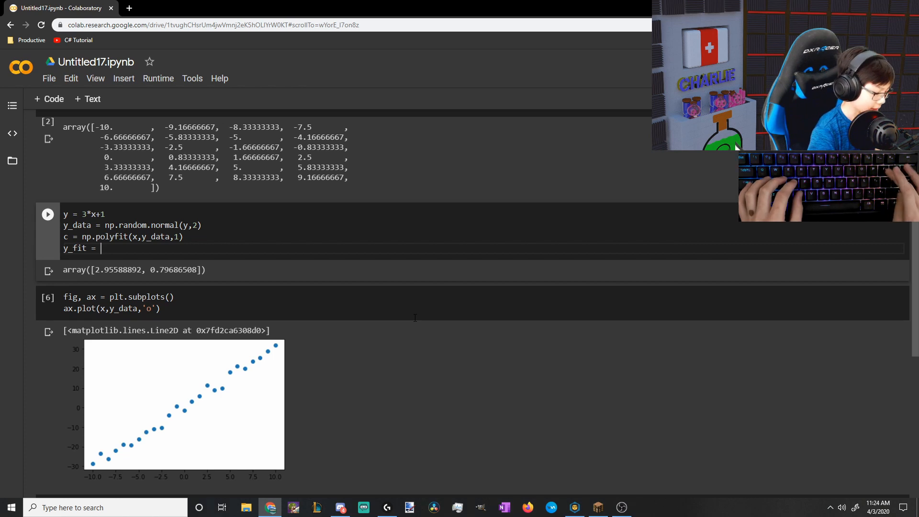
text(c[0])
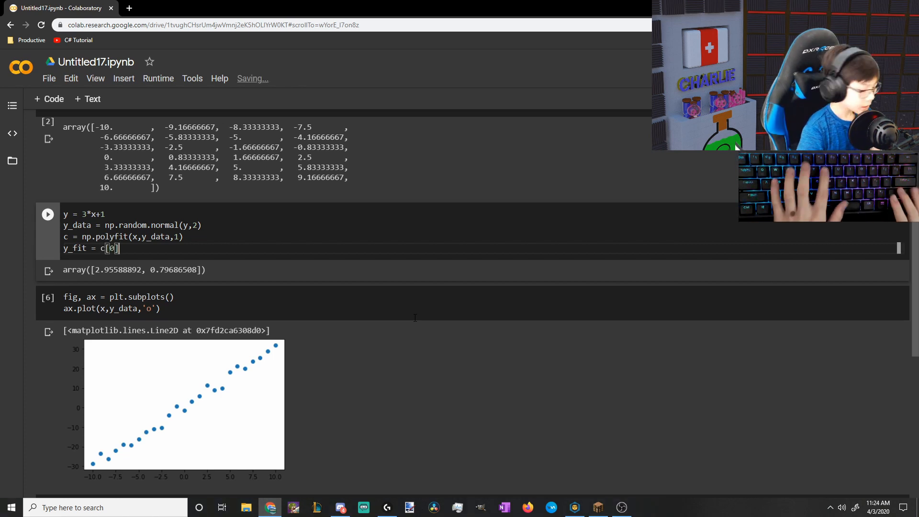
text(*)
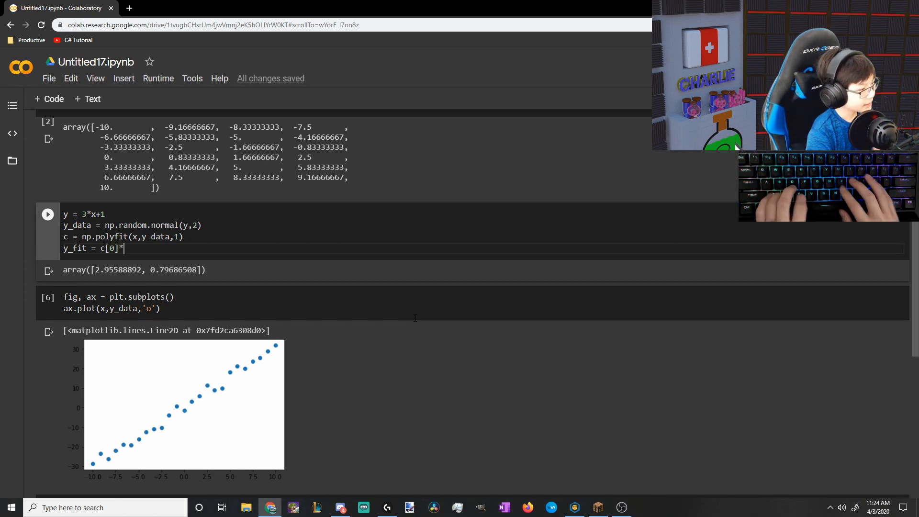
text(x+)
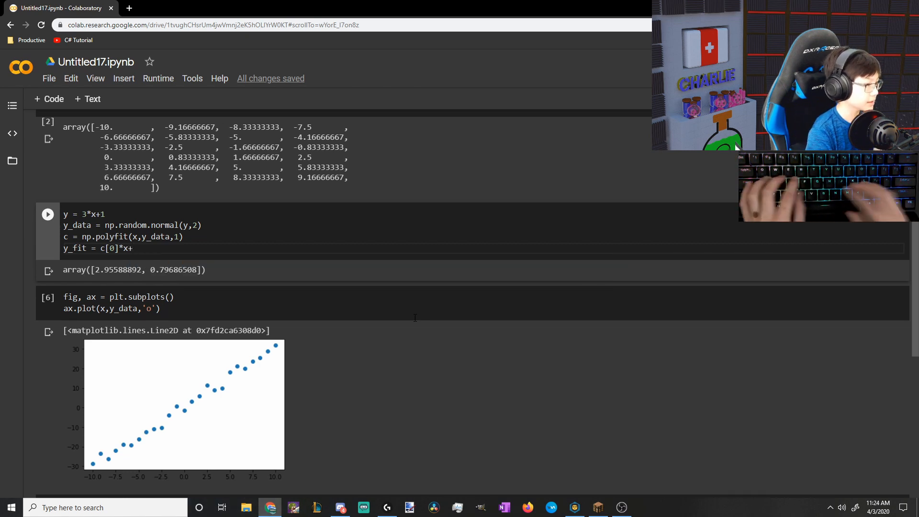
text(c[1)
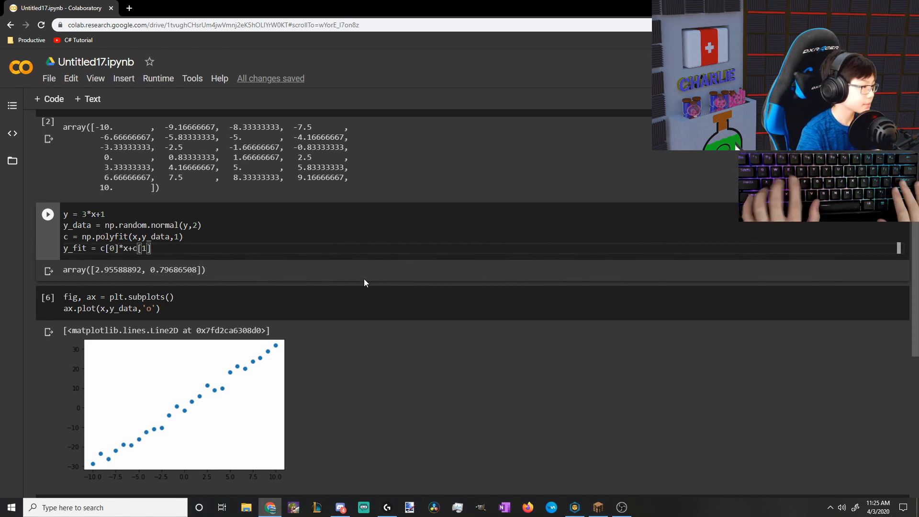
key(shift+Return)
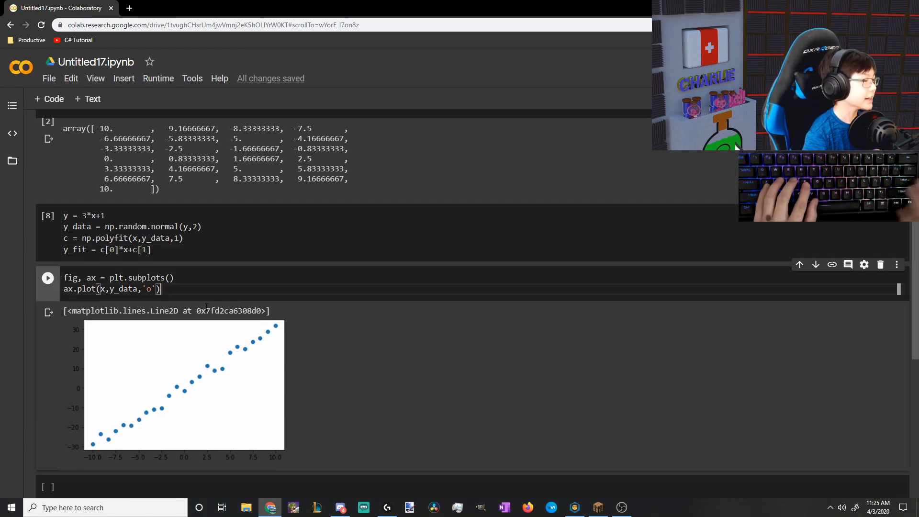
- Add ax.plot(x,y_fit,'-') and rerun to draw the orange fitted line over the dots
key(Down)
key(End)
key(Return)
text(ax.)
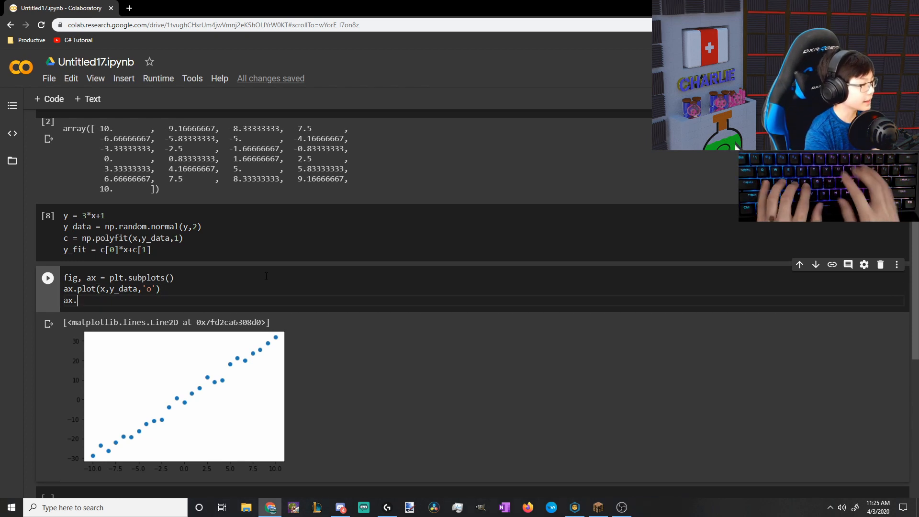
text(plot(x)
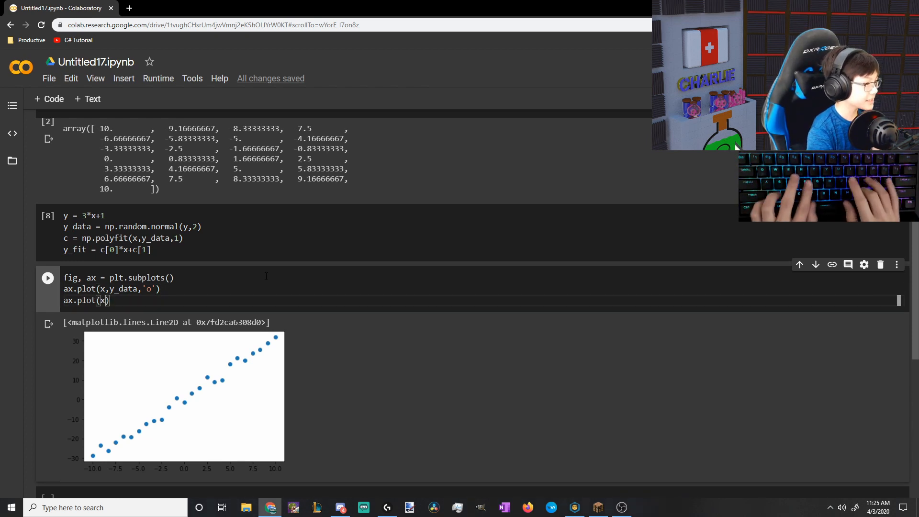
text(,y_fiot)
key(BackSpace)
key(BackSpace)
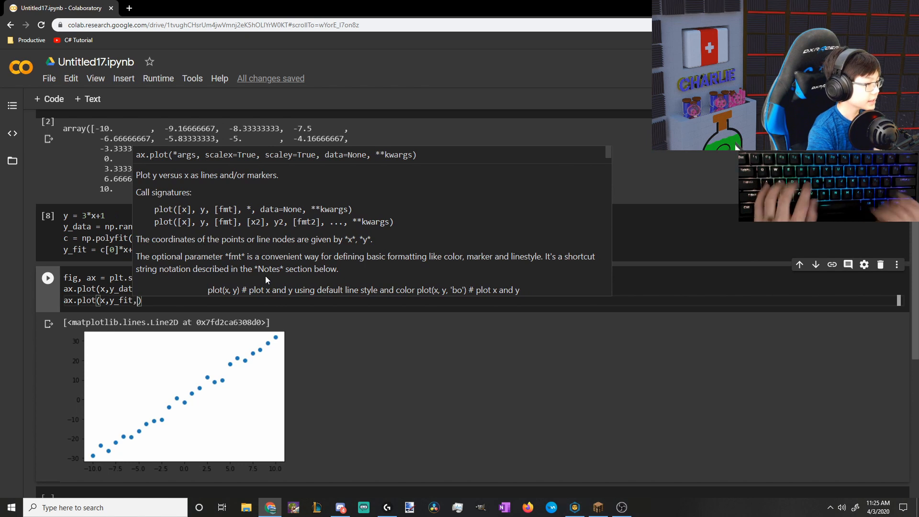
text(t,)
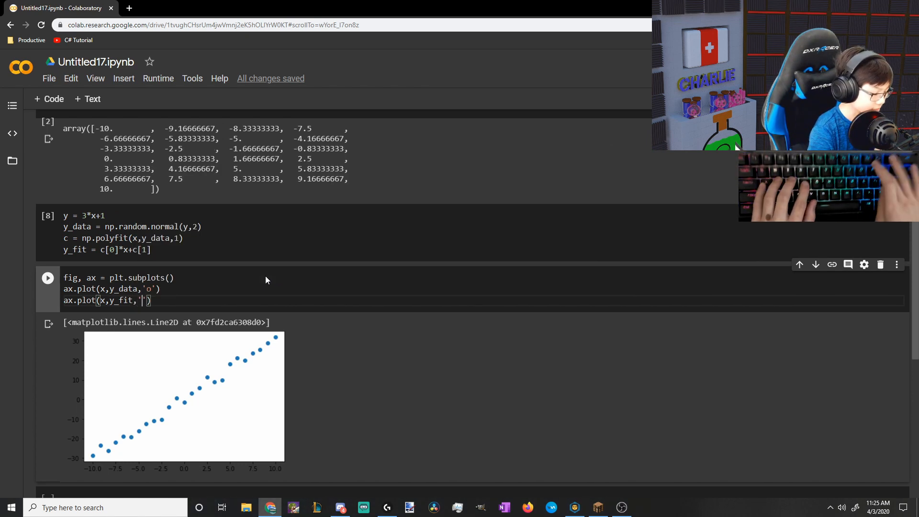
text('-)
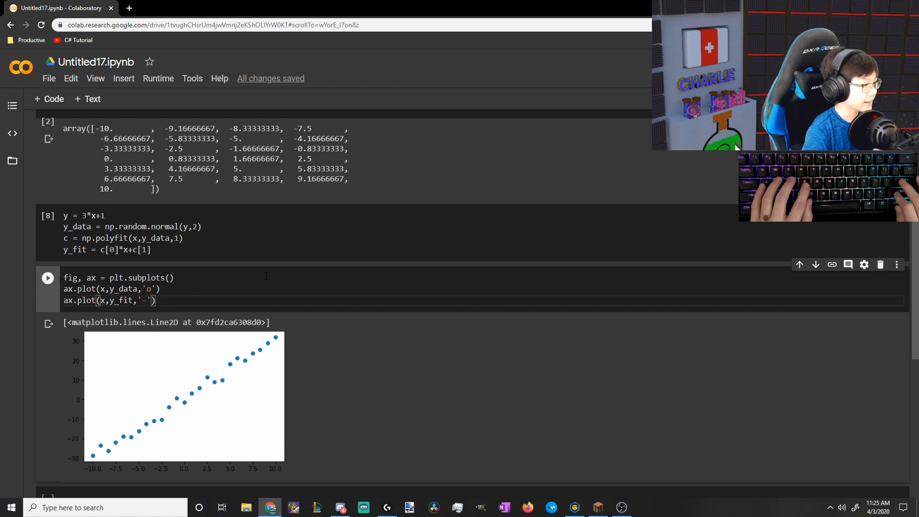
key(shift+Return)
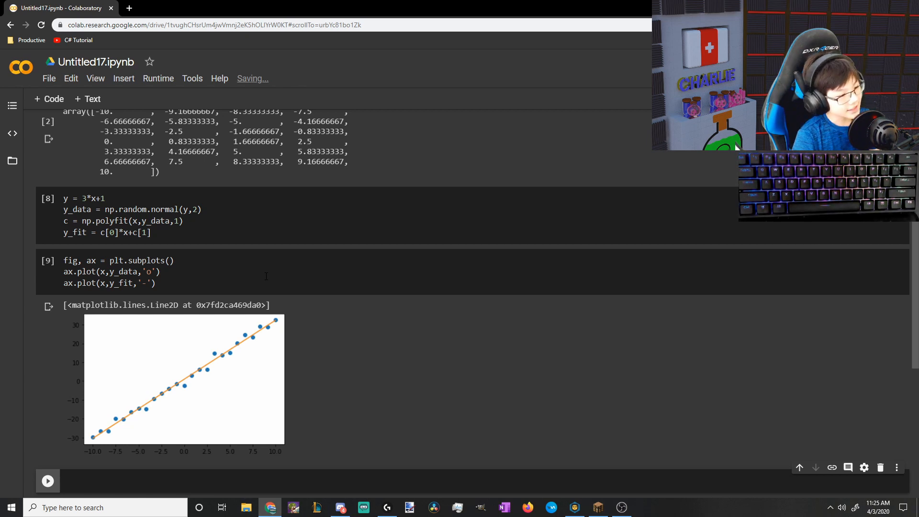